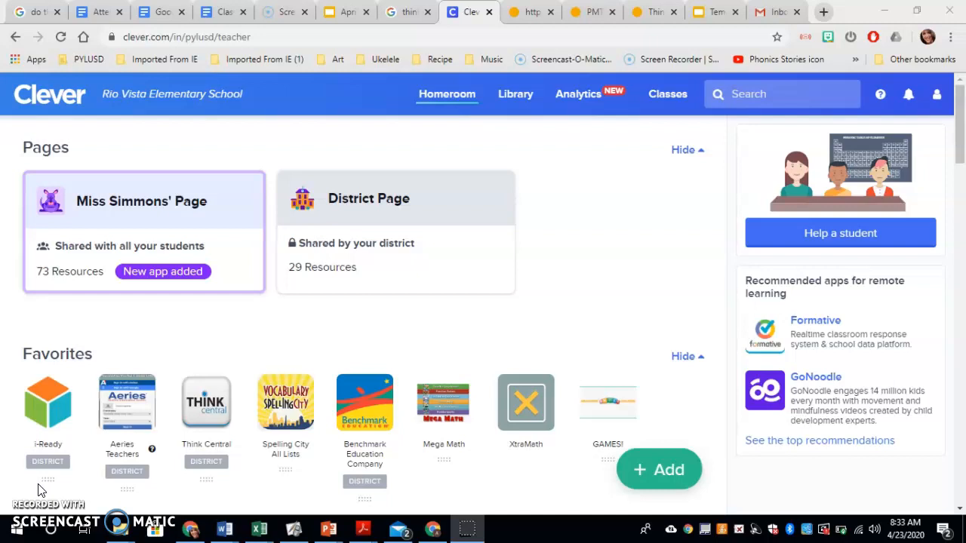
Open Think Central with the teacher's Google account and launch the Grade 1 CA Math Expressions Personal Math Trainer.
{"action": "left_click", "coordinate": [201, 408]}
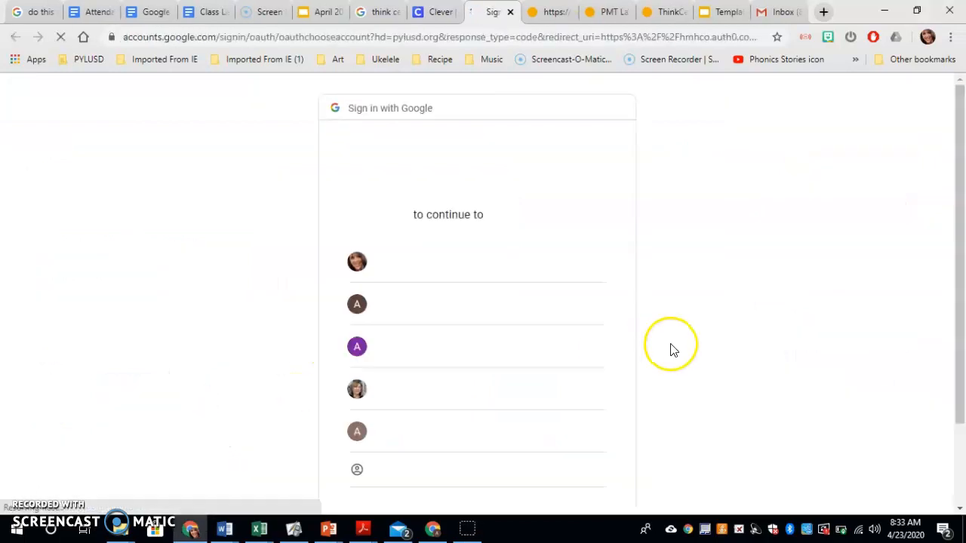
{"action": "left_click", "coordinate": [422, 270]}
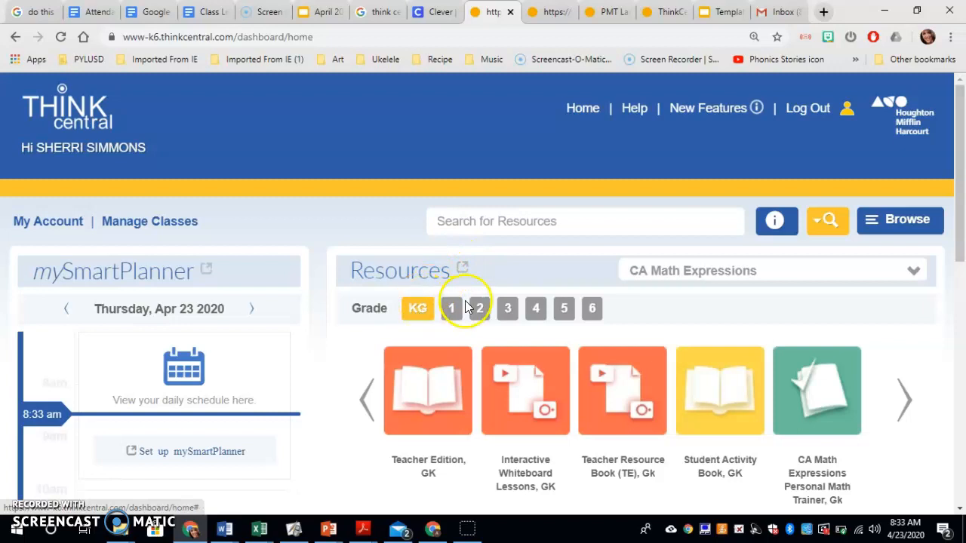
{"action": "left_click", "coordinate": [457, 308]}
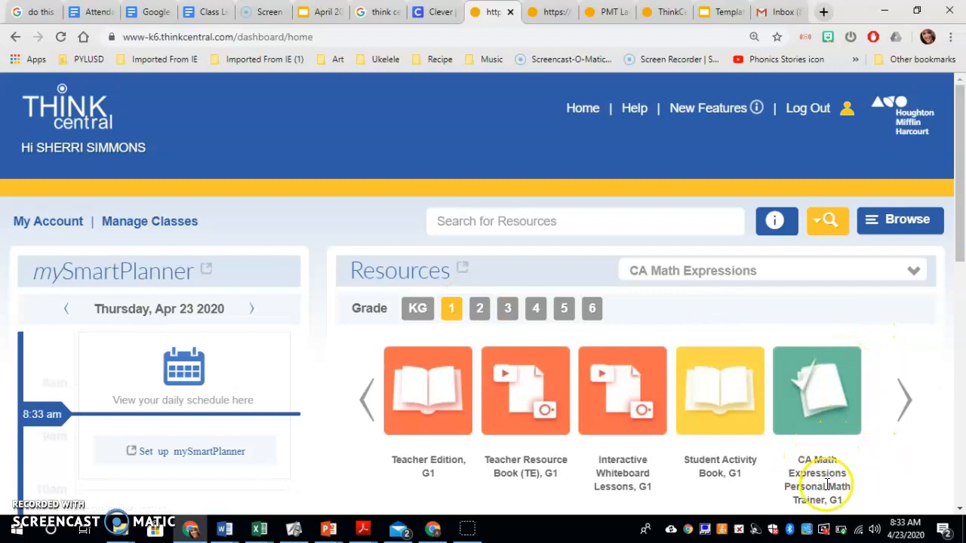
{"action": "left_click", "coordinate": [837, 381]}
{"action": "mouse_move", "coordinate": [960, 94]}
{"action": "left_mouse_down"}
{"action": "mouse_move", "coordinate": [962, 144]}
{"action": "mouse_move", "coordinate": [962, 96]}
{"action": "left_mouse_up"}
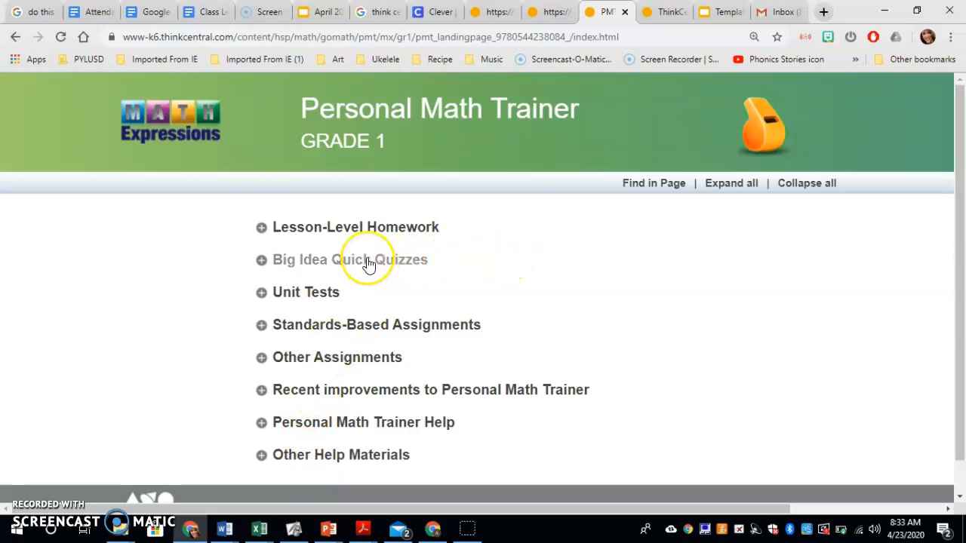
Expand the Unit 5 lessons under Lesson-Level Homework.
{"action": "left_click", "coordinate": [338, 230]}
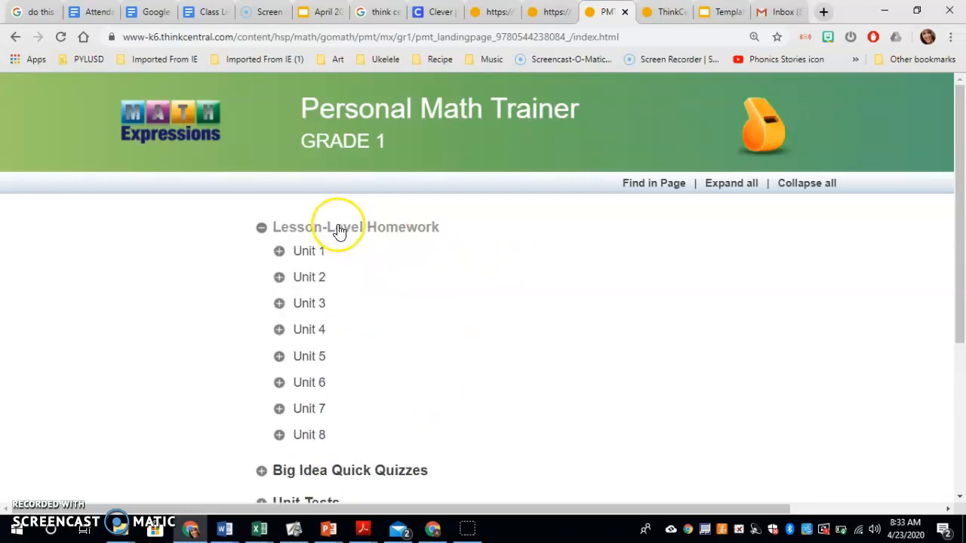
{"action": "left_click", "coordinate": [297, 362]}
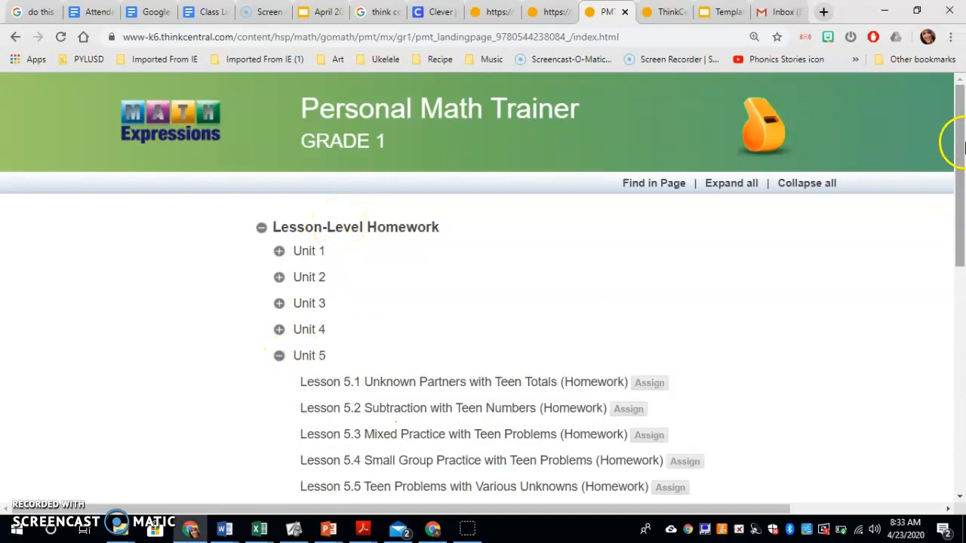
{"action": "left_click_drag", "start_coordinate": [961, 135], "coordinate": [960, 202]}
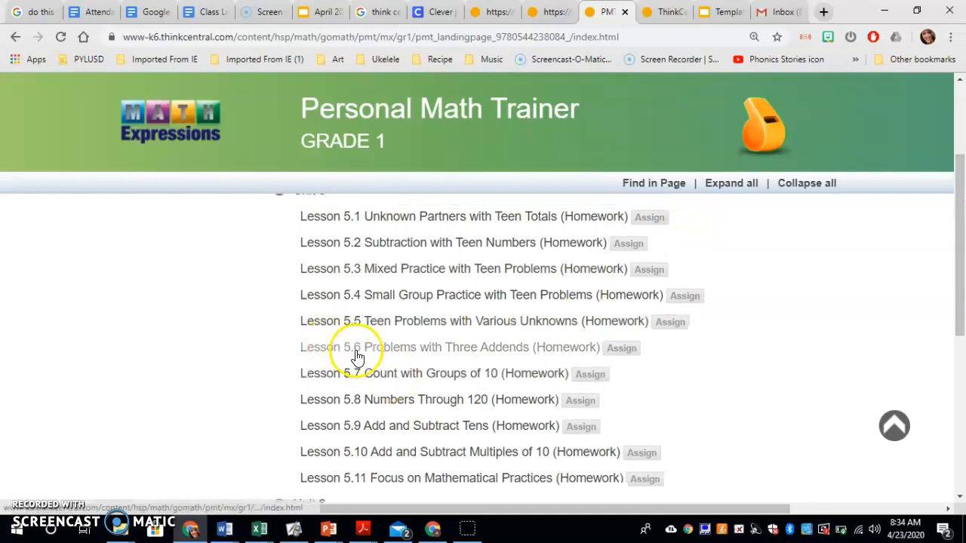
Preview the Lesson 5.6 Problems with Three Addends homework full screen, play the first question's audio, and close the preview.
{"action": "left_click", "coordinate": [431, 354]}
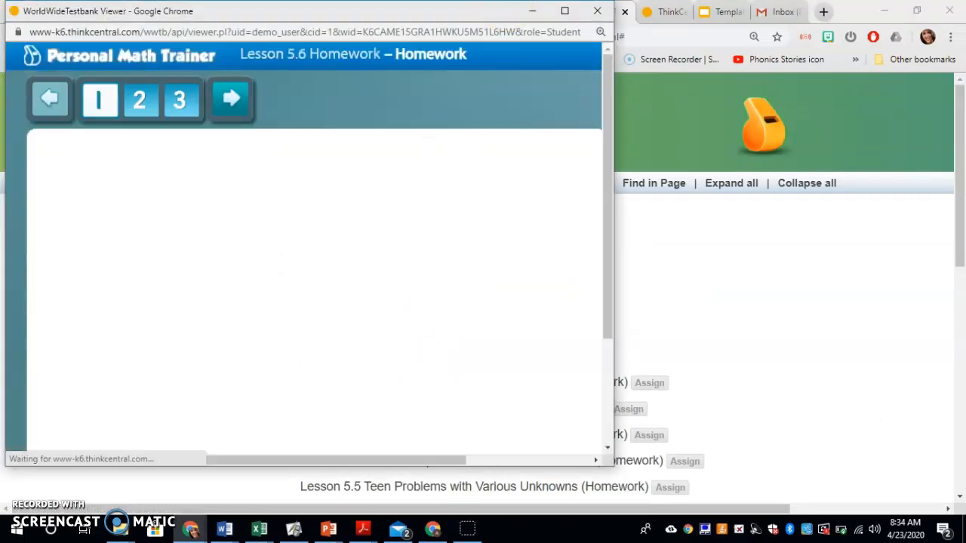
{"action": "left_click", "coordinate": [564, 12]}
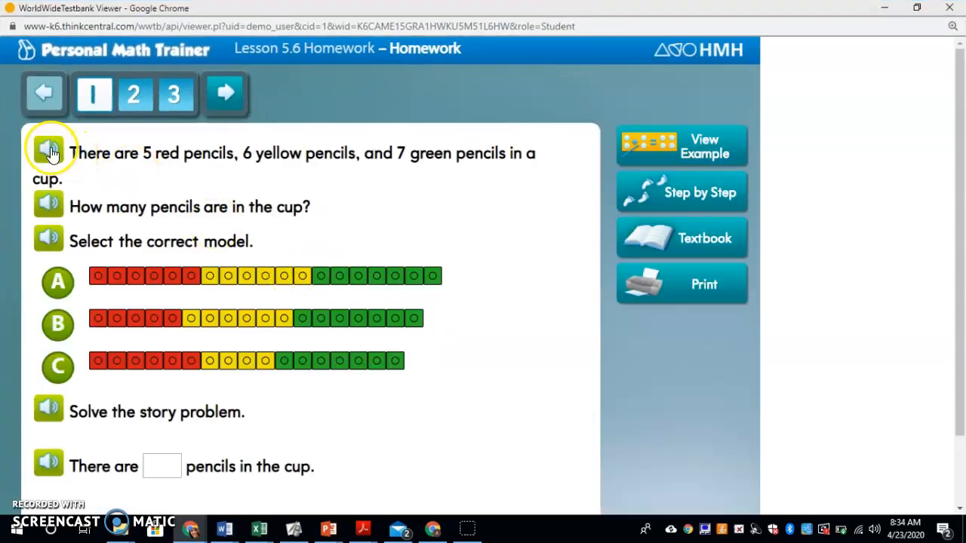
{"action": "left_click", "coordinate": [50, 152]}
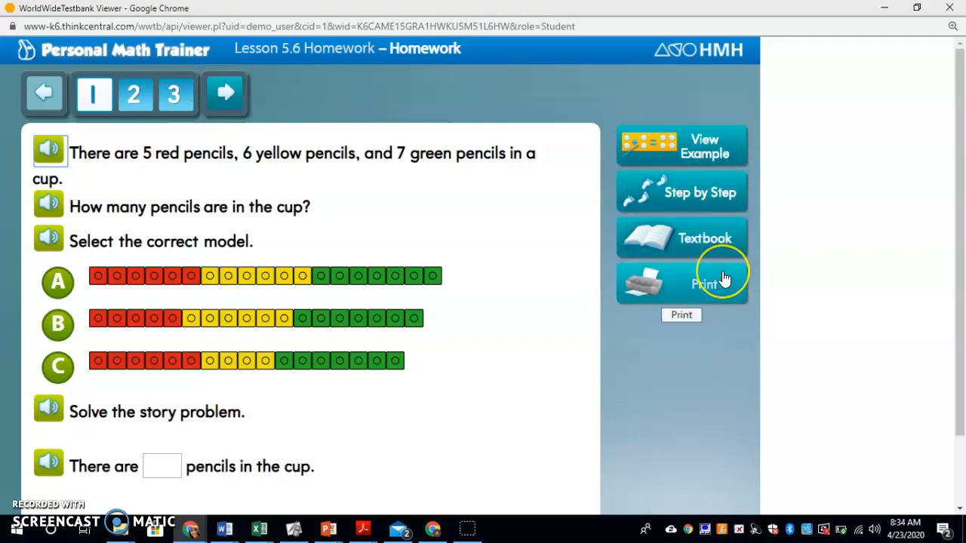
{"action": "left_click", "coordinate": [952, 7]}
Assign the Lesson 5.6 Problems with Three Addends homework, adding it directly to an assignment without modifying the resource.
{"action": "left_click_drag", "start_coordinate": [962, 155], "coordinate": [962, 196]}
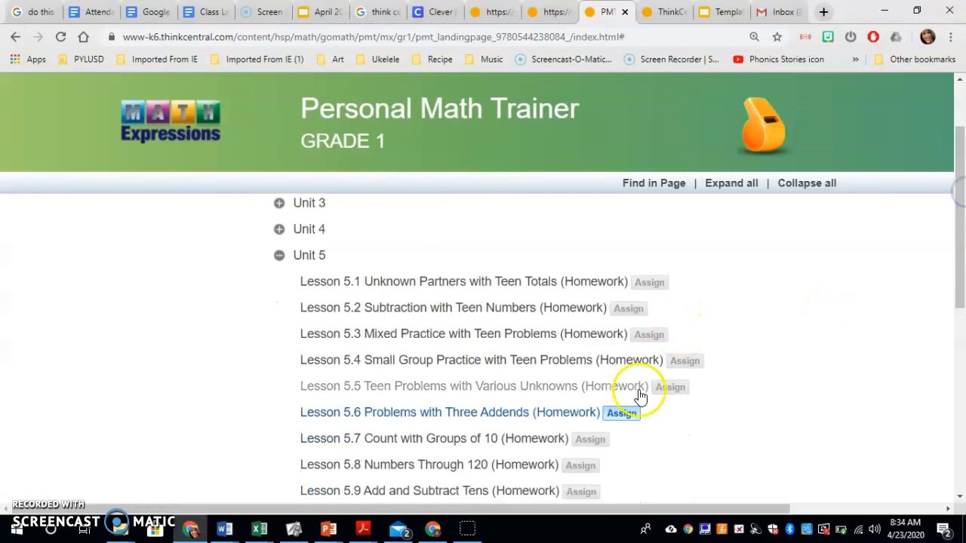
{"action": "left_click", "coordinate": [623, 413]}
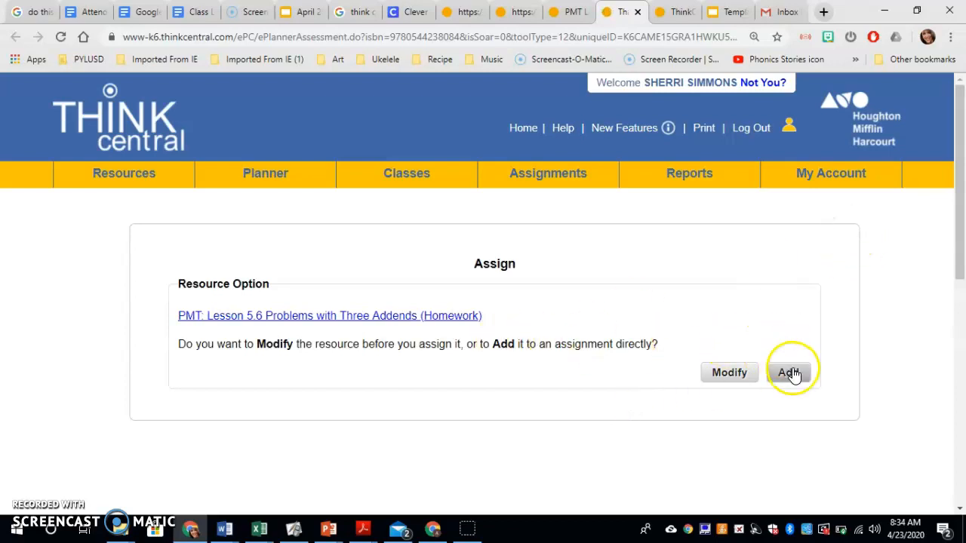
{"action": "left_click", "coordinate": [790, 373]}
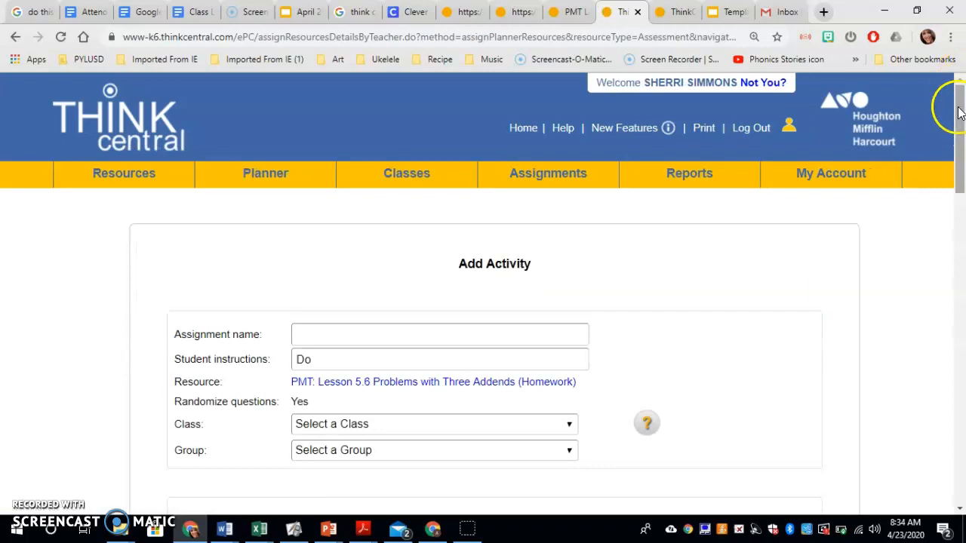
Name the assignment "5.6 Adding 3 Numbers" and select the teacher's 622 class.
{"action": "scroll", "coordinate": [951, 105], "scroll_direction": "down", "scroll_amount": 1}
{"action": "left_click", "coordinate": [322, 253]}
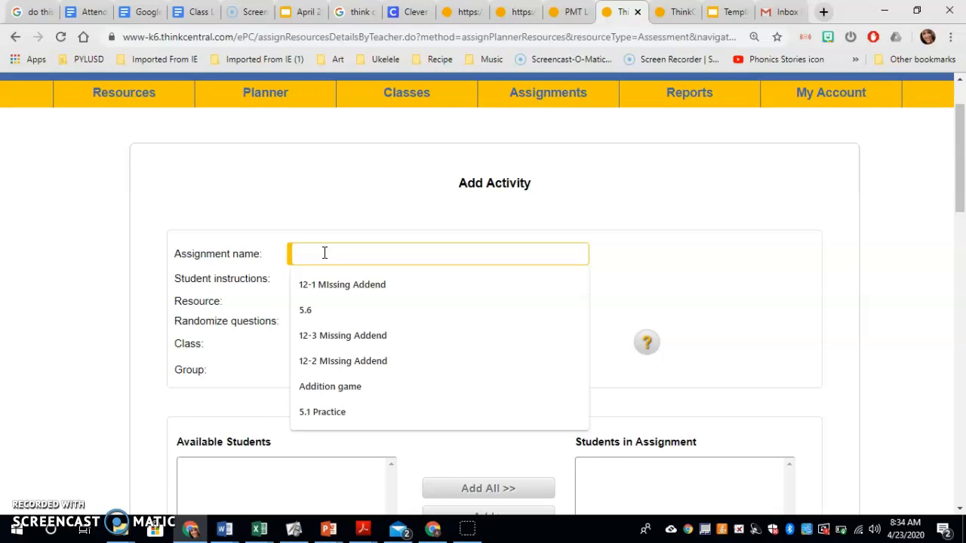
{"action": "type", "text": "5.6 Adding 3 Numbers"}
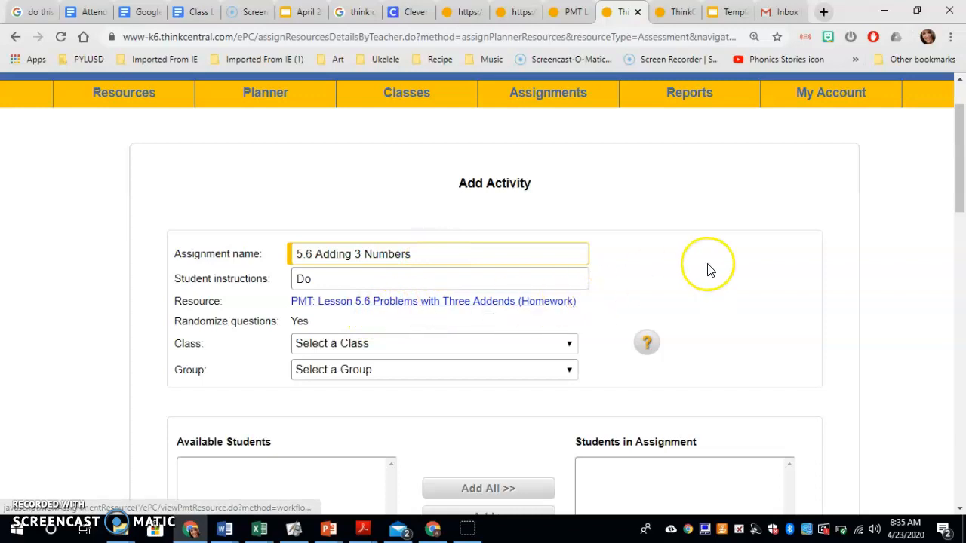
{"action": "left_click", "coordinate": [567, 344]}
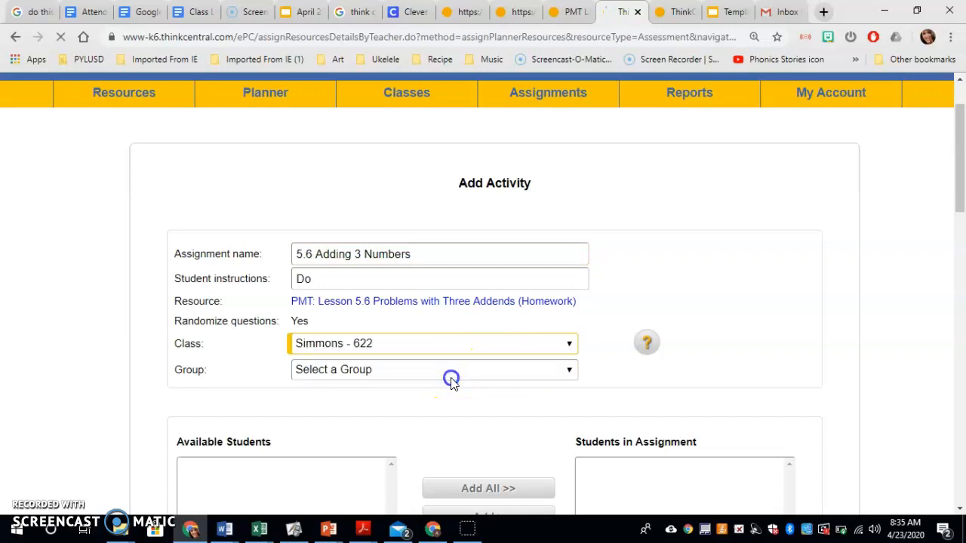
{"action": "left_click", "coordinate": [448, 375]}
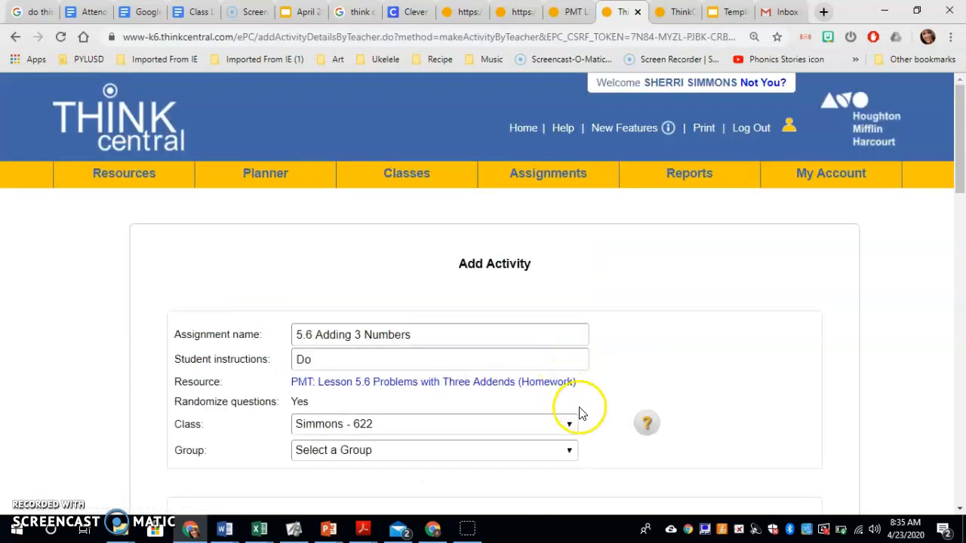
Check which student groups can be chosen for the assignment.
{"action": "left_click_drag", "start_coordinate": [961, 129], "coordinate": [962, 152]}
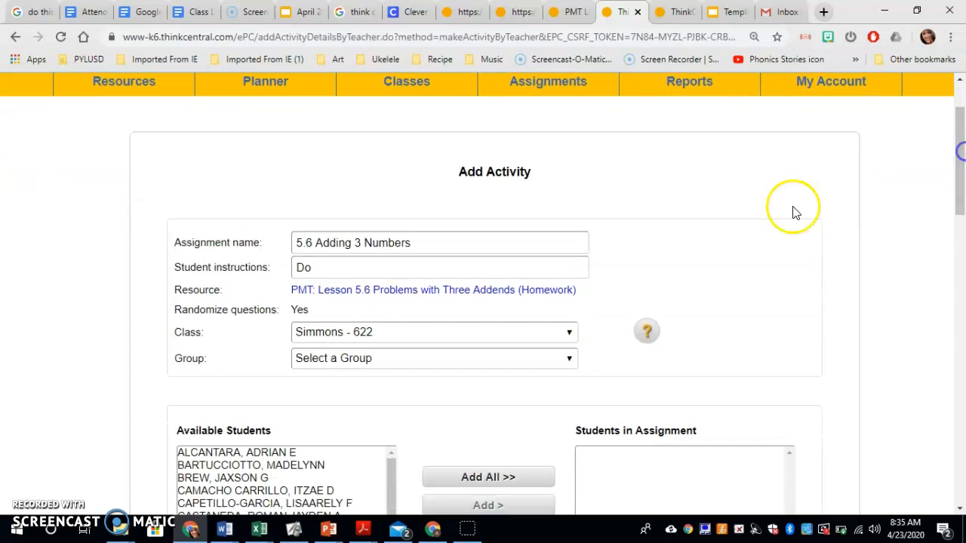
{"action": "left_click", "coordinate": [570, 359]}
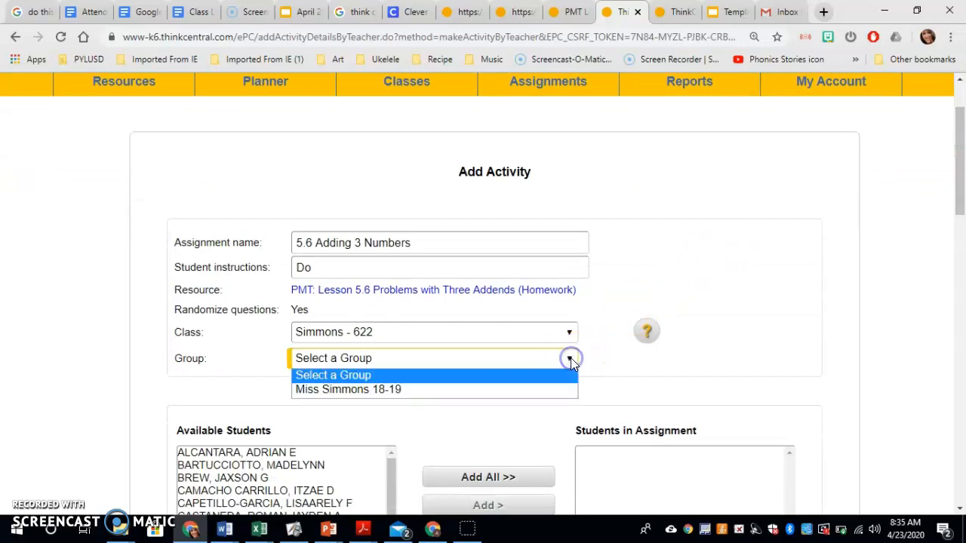
{"action": "left_click", "coordinate": [488, 375]}
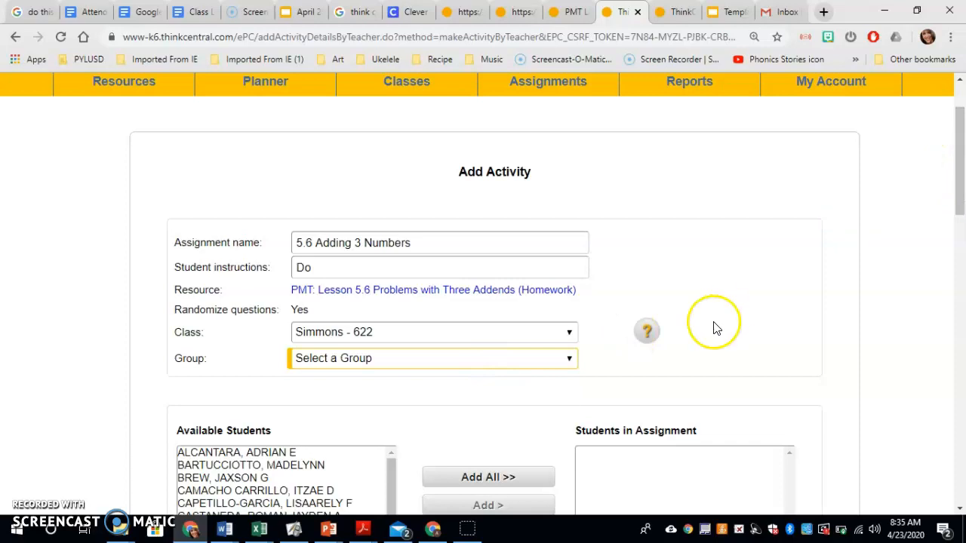
{"action": "left_click", "coordinate": [570, 357]}
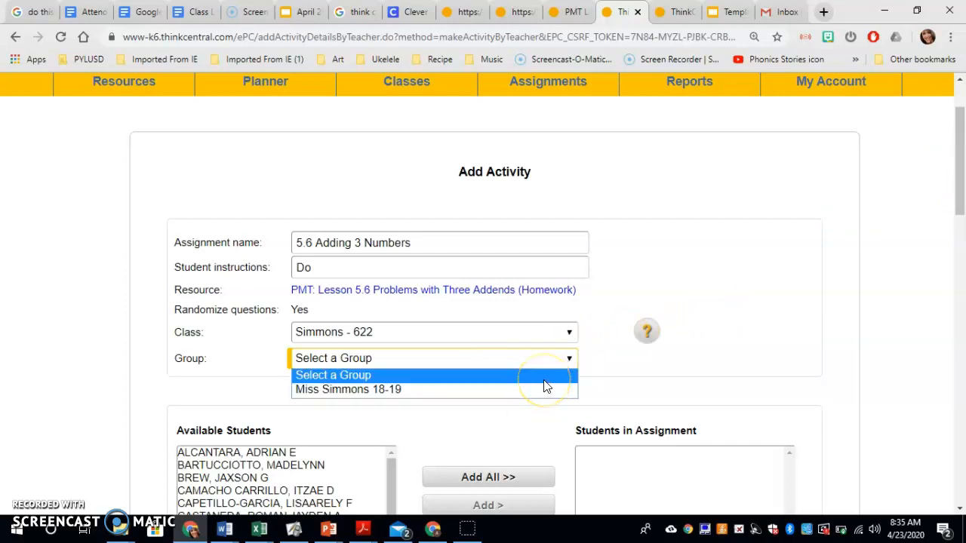
{"action": "left_click", "coordinate": [544, 379]}
Add all available students of the class to the assignment.
{"action": "left_click", "coordinate": [960, 139]}
{"action": "left_click_drag", "start_coordinate": [960, 143], "coordinate": [962, 193]}
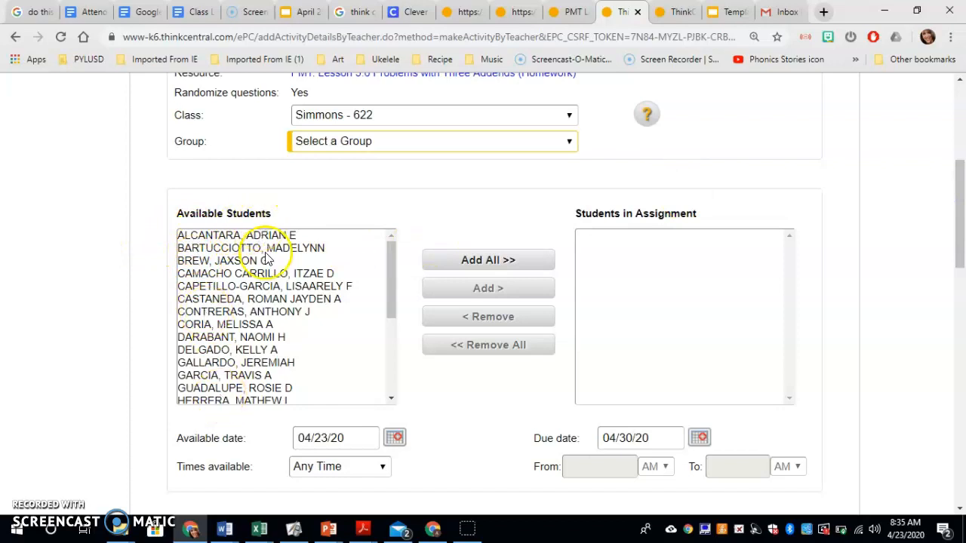
{"action": "left_click", "coordinate": [502, 261]}
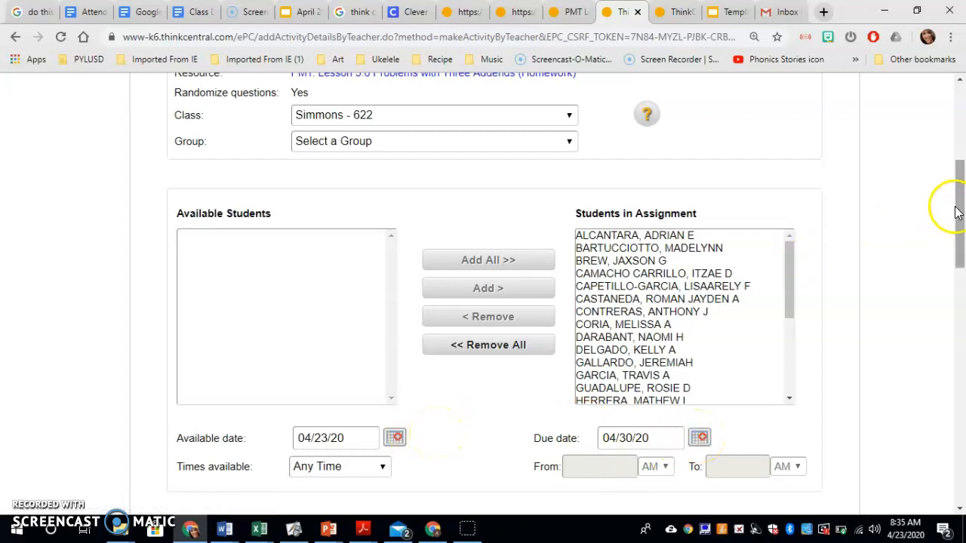
Set the assignment's available date to 04/27/20.
{"action": "left_click_drag", "start_coordinate": [960, 204], "coordinate": [961, 225]}
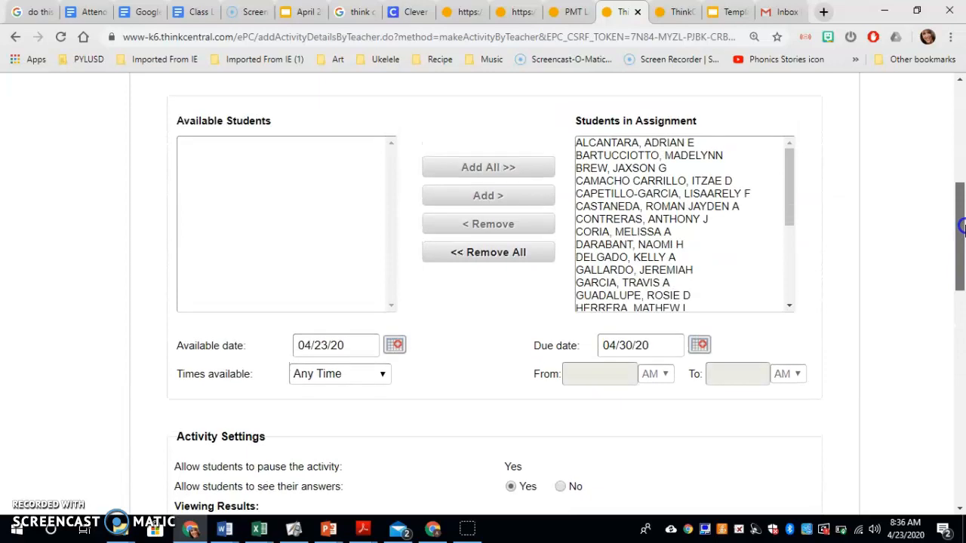
{"action": "left_click", "coordinate": [394, 347]}
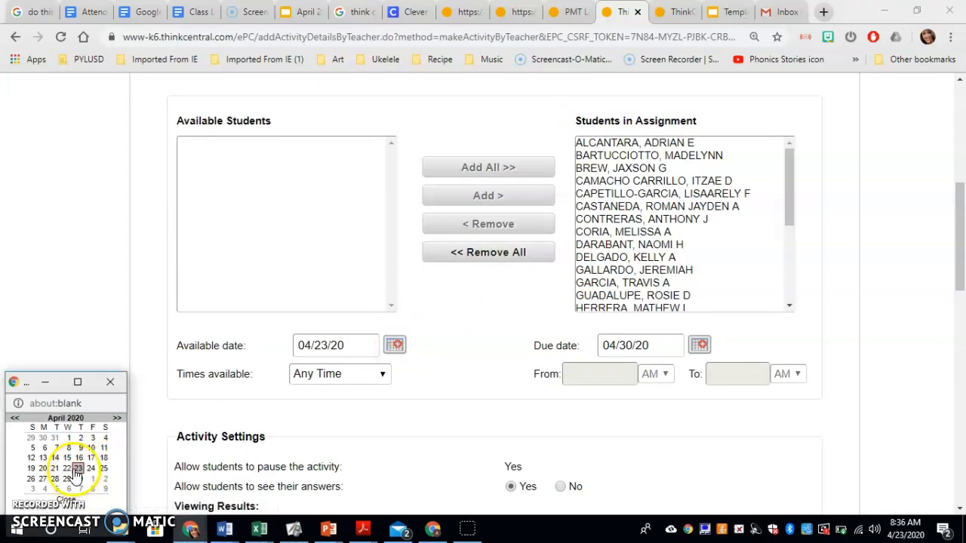
{"action": "left_click", "coordinate": [69, 500]}
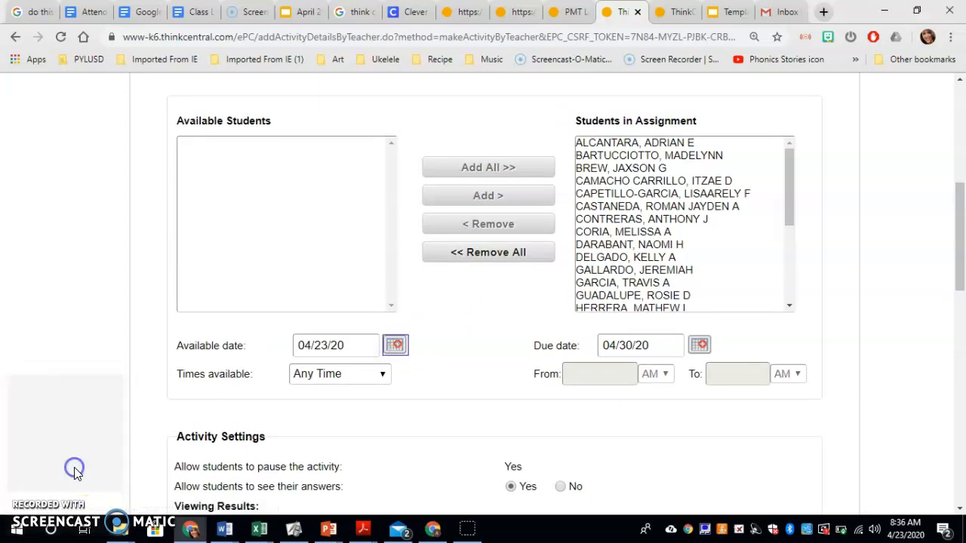
{"action": "left_click", "coordinate": [394, 345]}
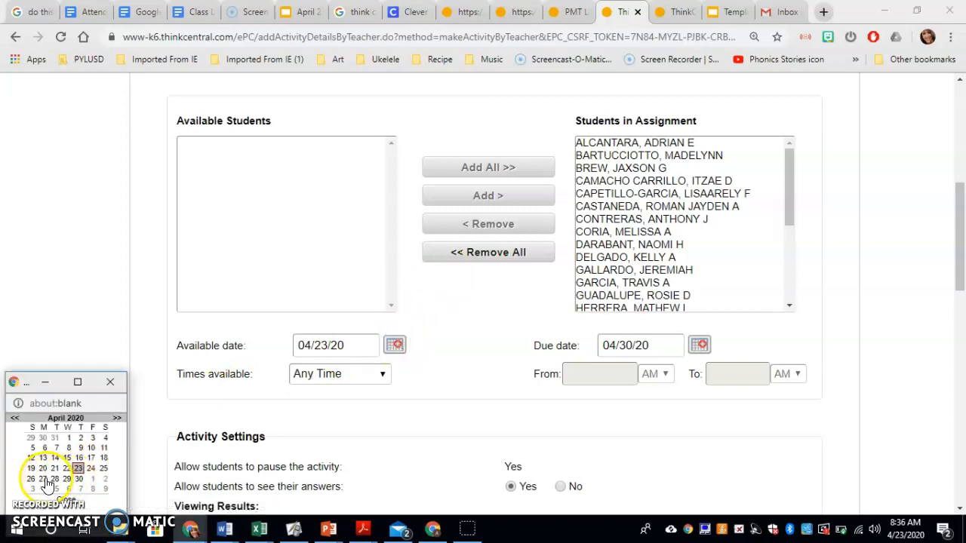
{"action": "left_click", "coordinate": [43, 479]}
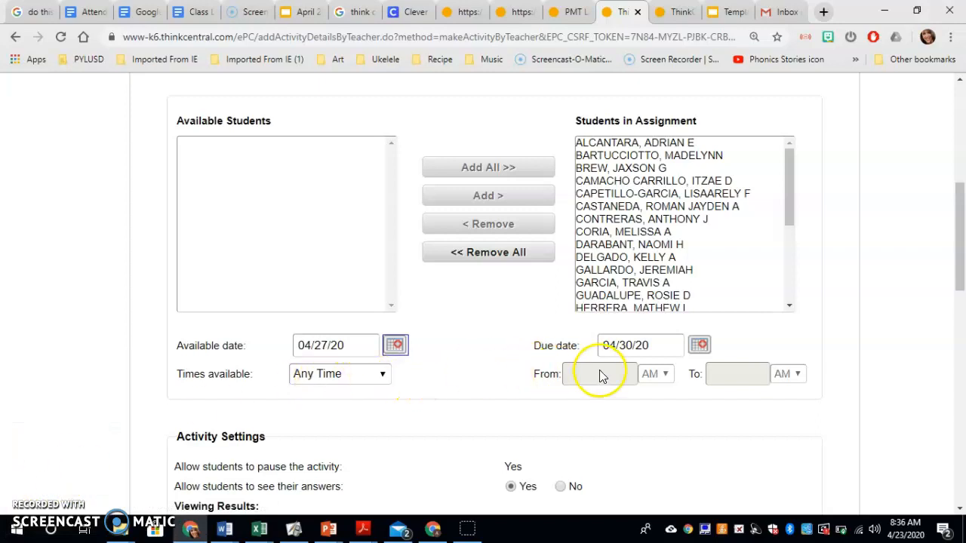
Set the assignment's due date to 05/04/20.
{"action": "left_click", "coordinate": [699, 344]}
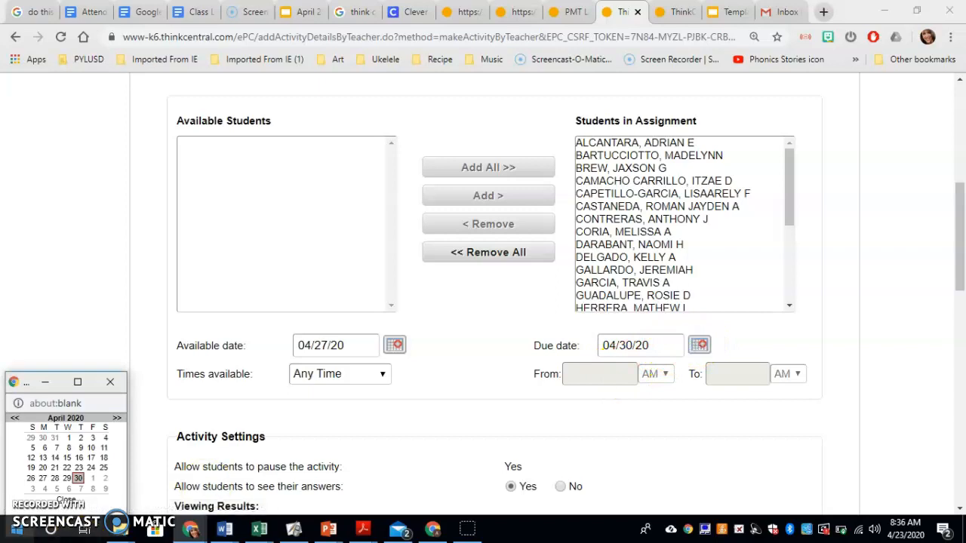
{"action": "left_click", "coordinate": [46, 490]}
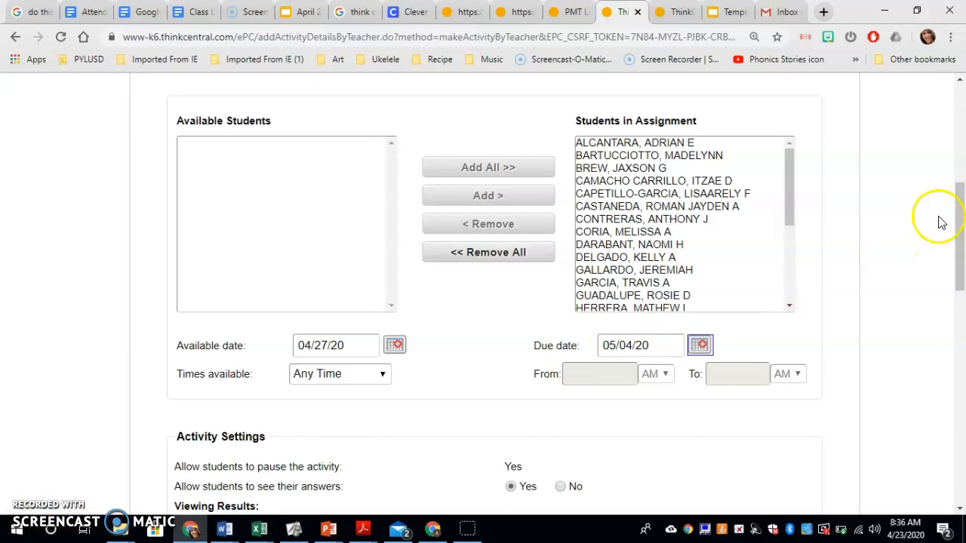
{"action": "left_click", "coordinate": [702, 345]}
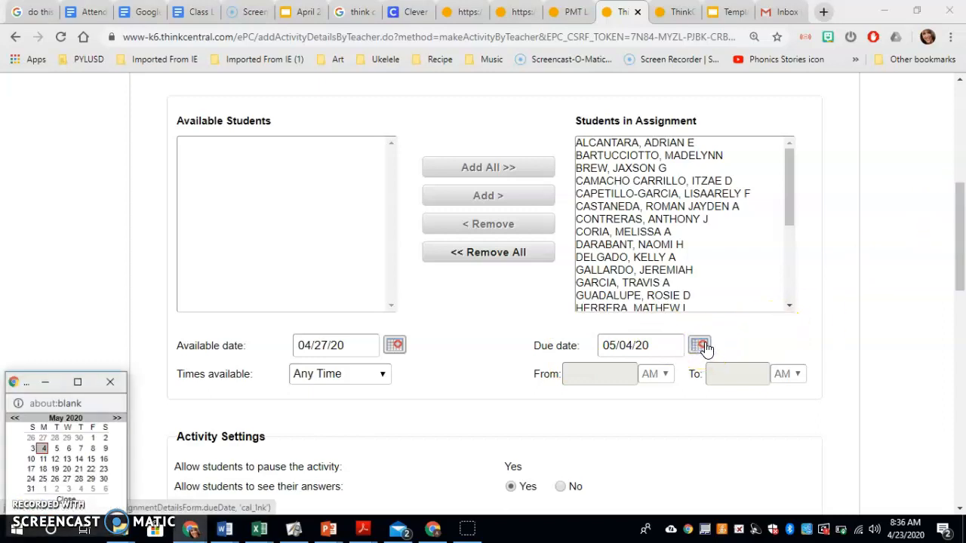
{"action": "left_click", "coordinate": [840, 278]}
Review the activity and adaptive workflow settings, then save the assignment and confirm saving the changes.
{"action": "left_click_drag", "start_coordinate": [959, 223], "coordinate": [962, 279]}
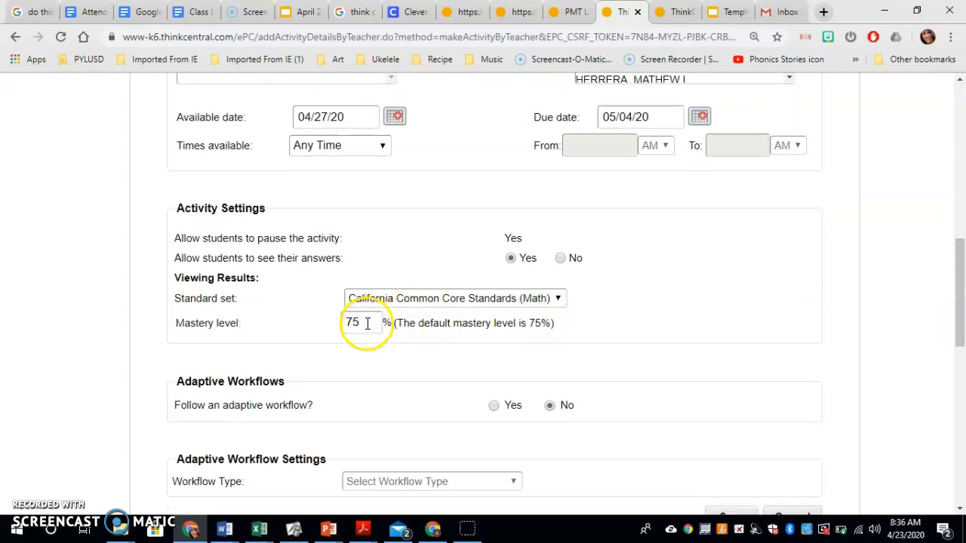
{"action": "left_click_drag", "start_coordinate": [961, 245], "coordinate": [961, 281]}
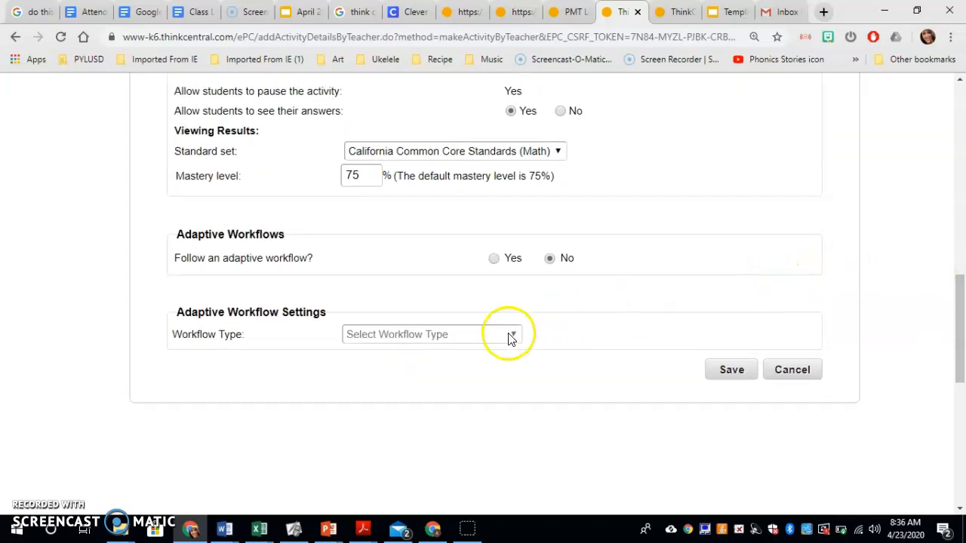
{"action": "left_click", "coordinate": [730, 369]}
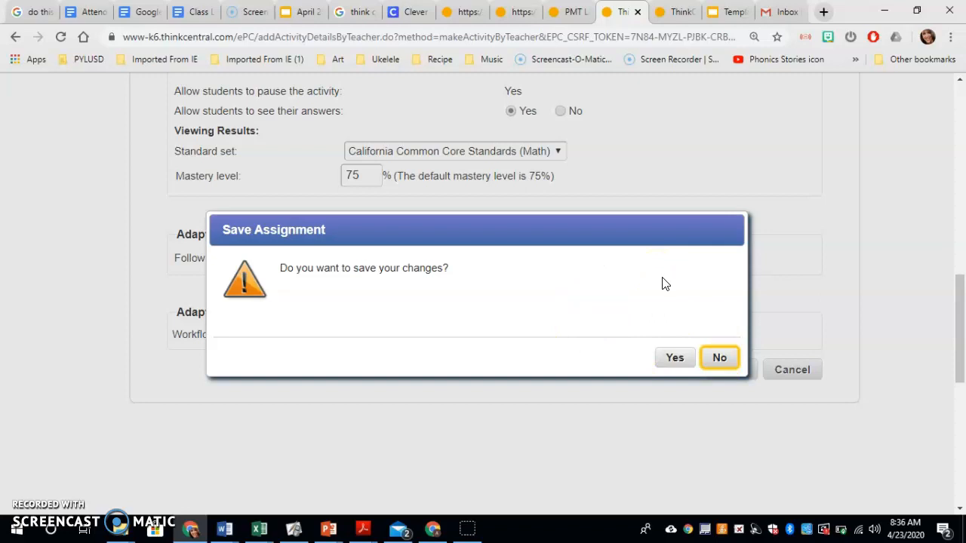
{"action": "left_click", "coordinate": [674, 359]}
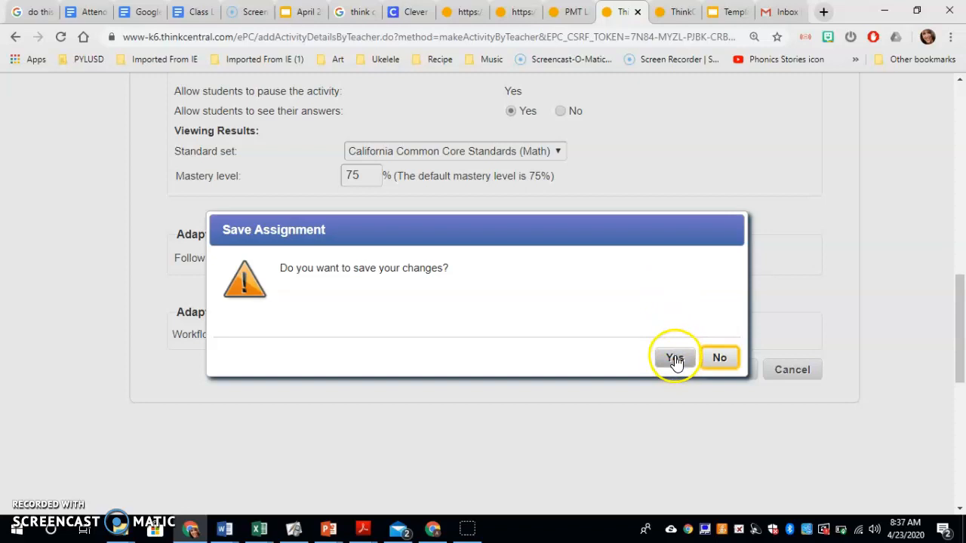